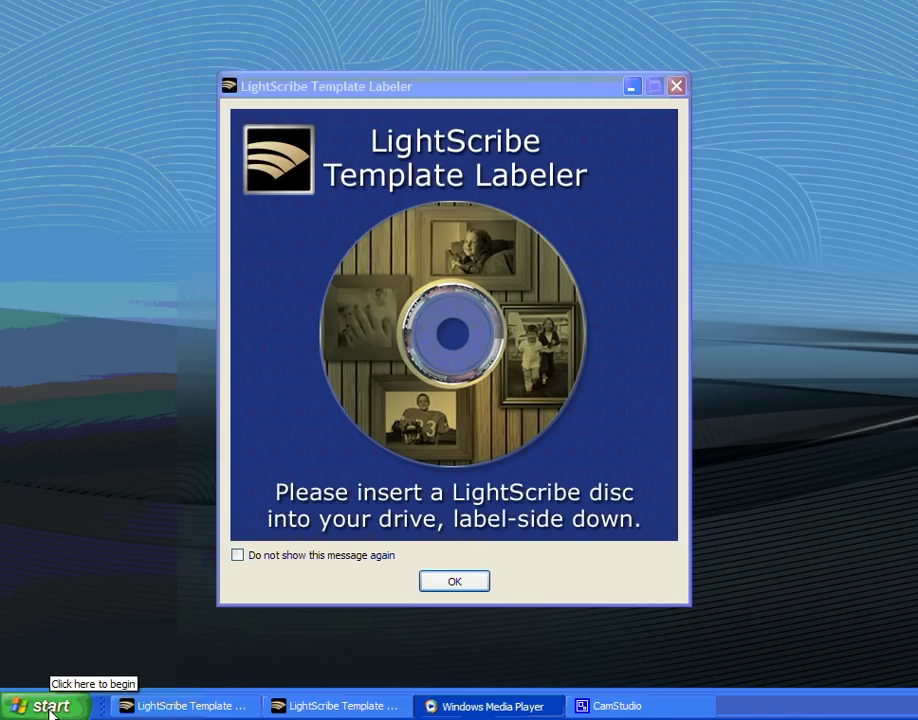
# - Put a LightScribe Template Labeler shortcut on the desktop from All Programs > LightScribe Direct Disc Labeling
pyautogui.click(50, 712)
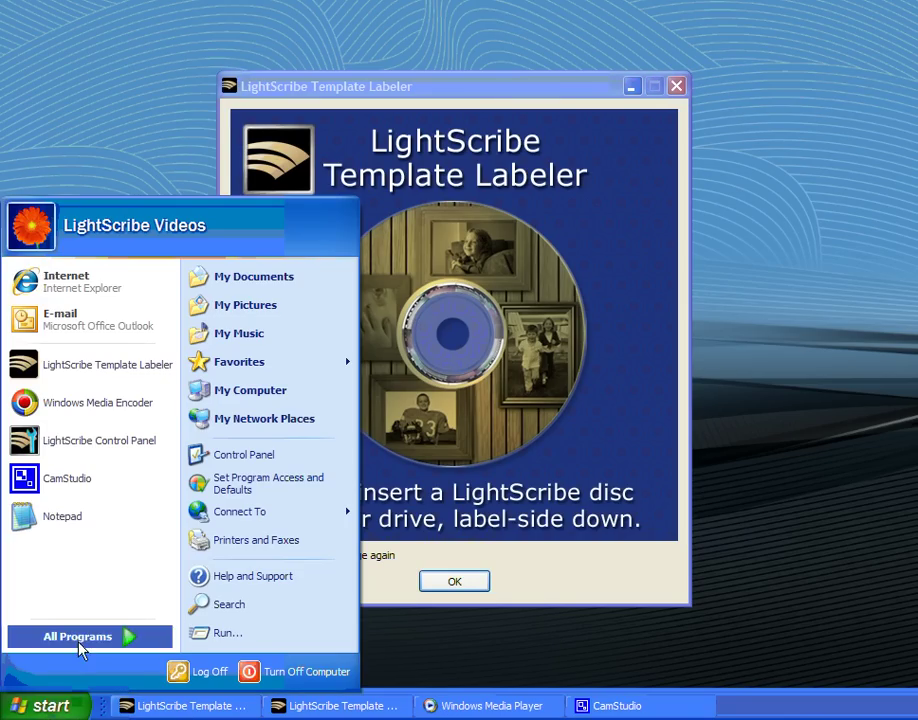
pyautogui.moveTo(78, 636)
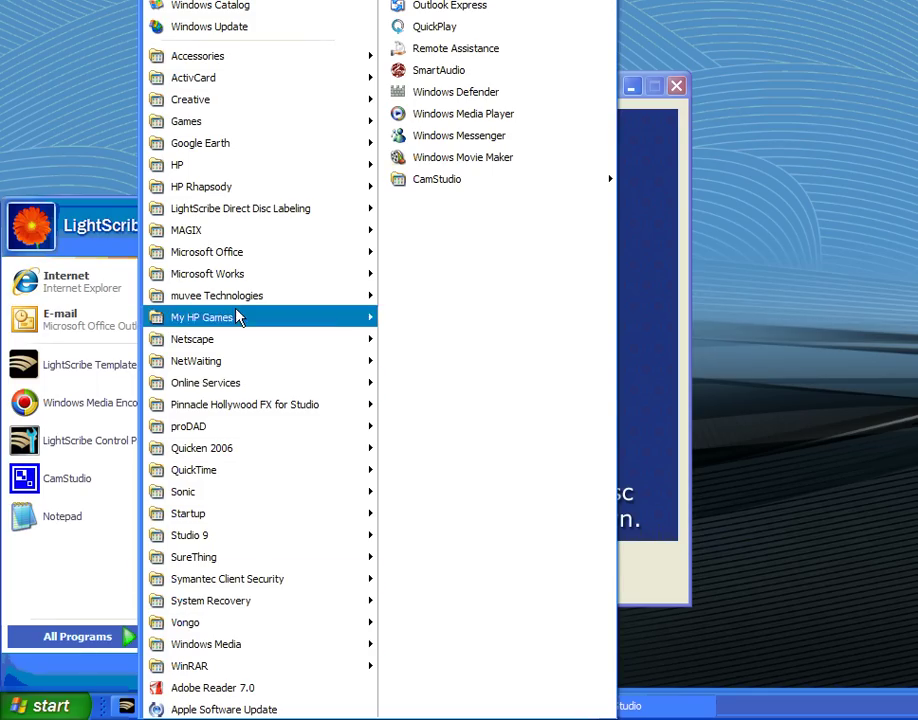
pyautogui.moveTo(240, 208)
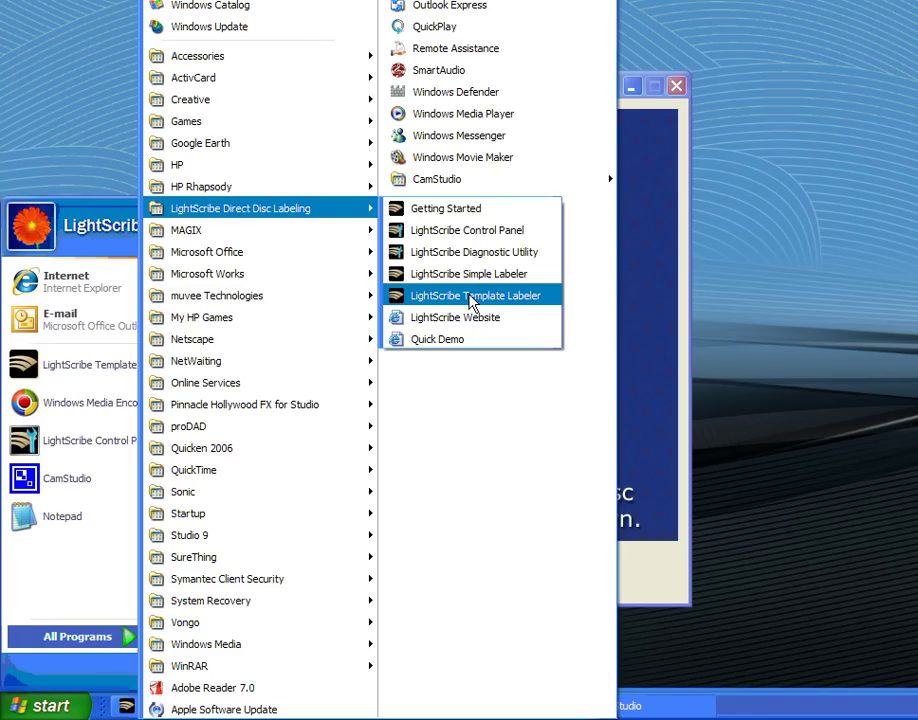
pyautogui.moveTo(473, 303); pyautogui.dragTo(82, 160)
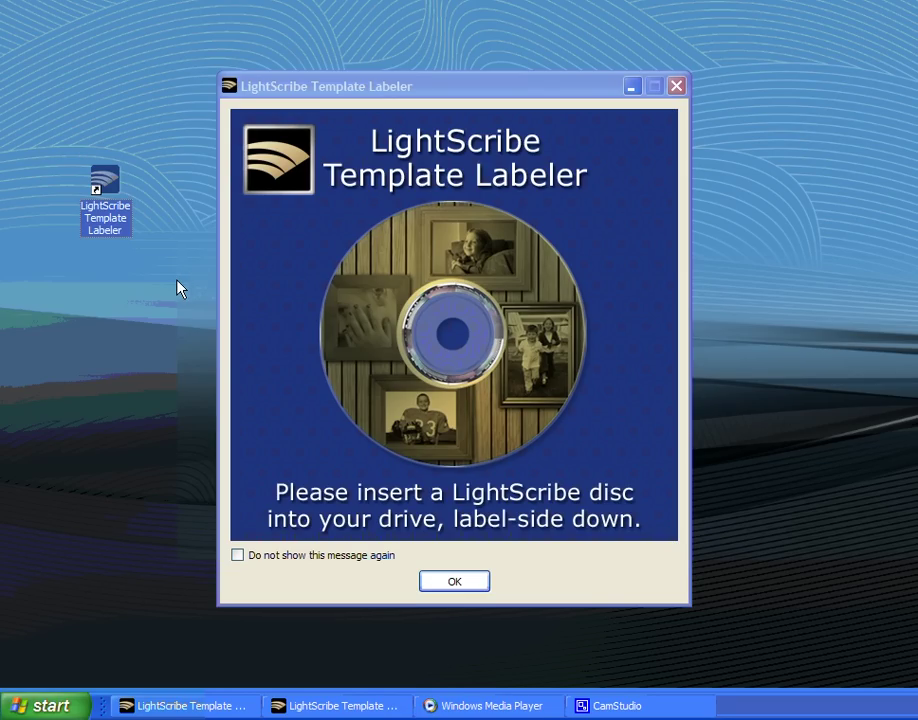
# - Dismiss the insert-disc prompt and apply the torn-paper template with two photo frames and a text strip
pyautogui.click(343, 710)
pyautogui.press('Return')
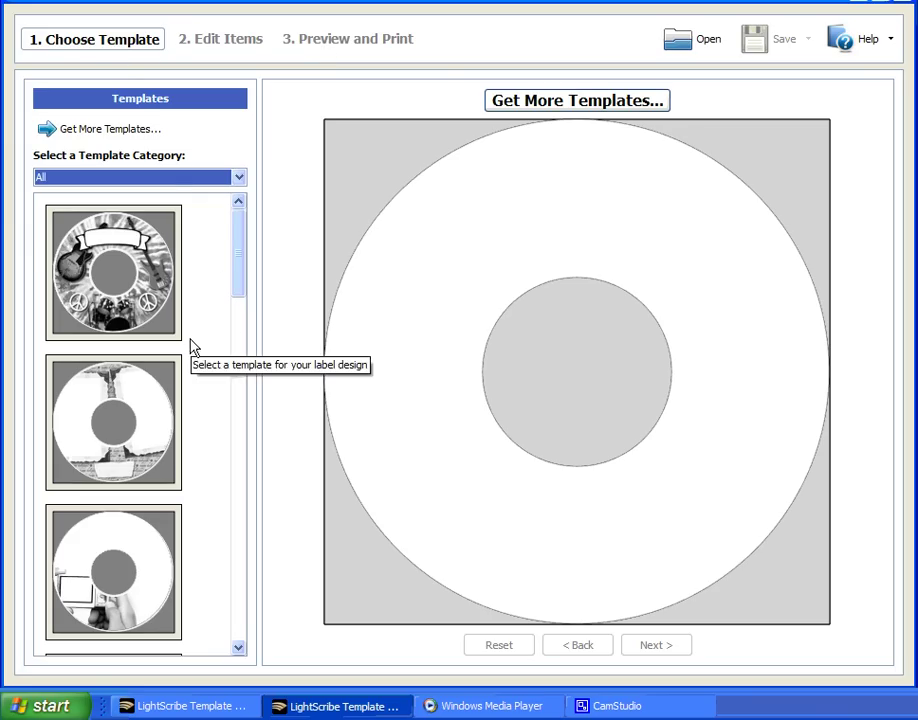
pyautogui.moveTo(238, 242); pyautogui.dragTo(236, 527)
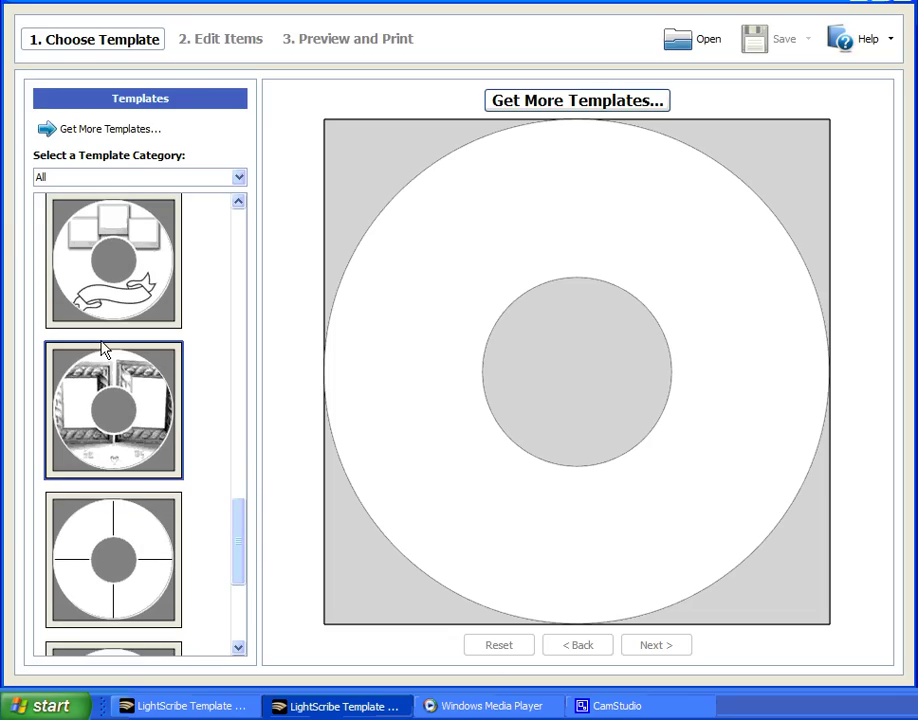
pyautogui.scroll(-3, 104, 358)
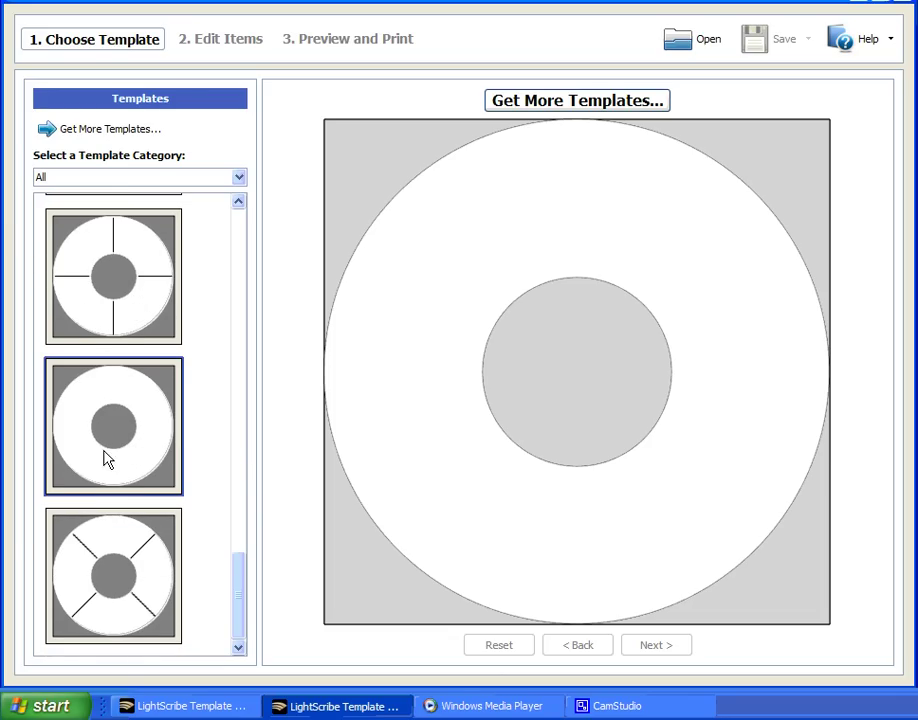
pyautogui.scroll(1, 113, 484)
pyautogui.scroll(1, 113, 484)
pyautogui.scroll(1, 113, 484)
pyautogui.scroll(1, 113, 484)
pyautogui.scroll(1, 113, 486)
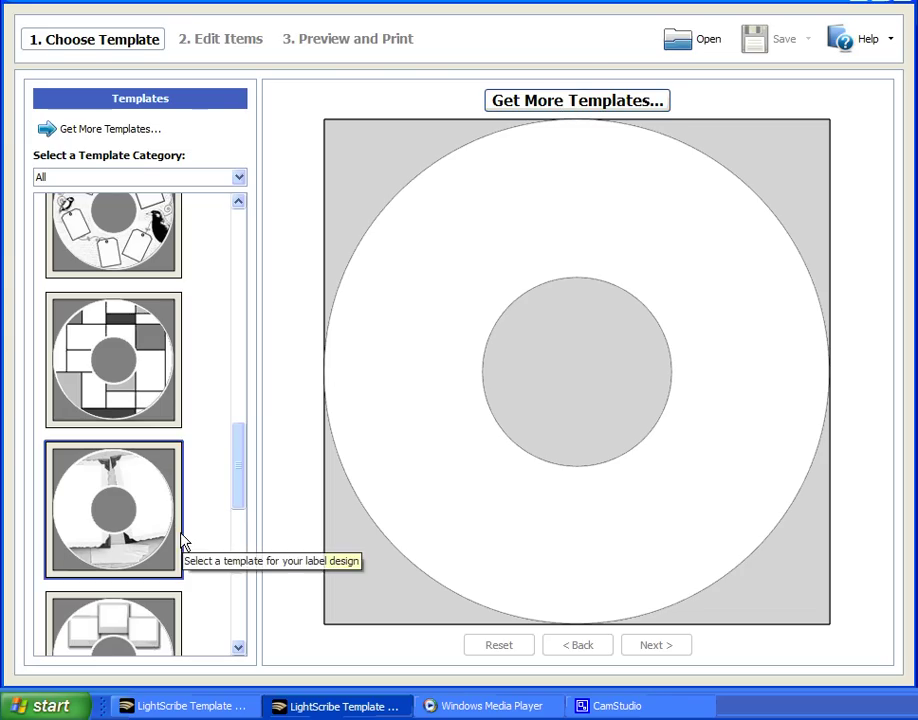
pyautogui.click(129, 516)
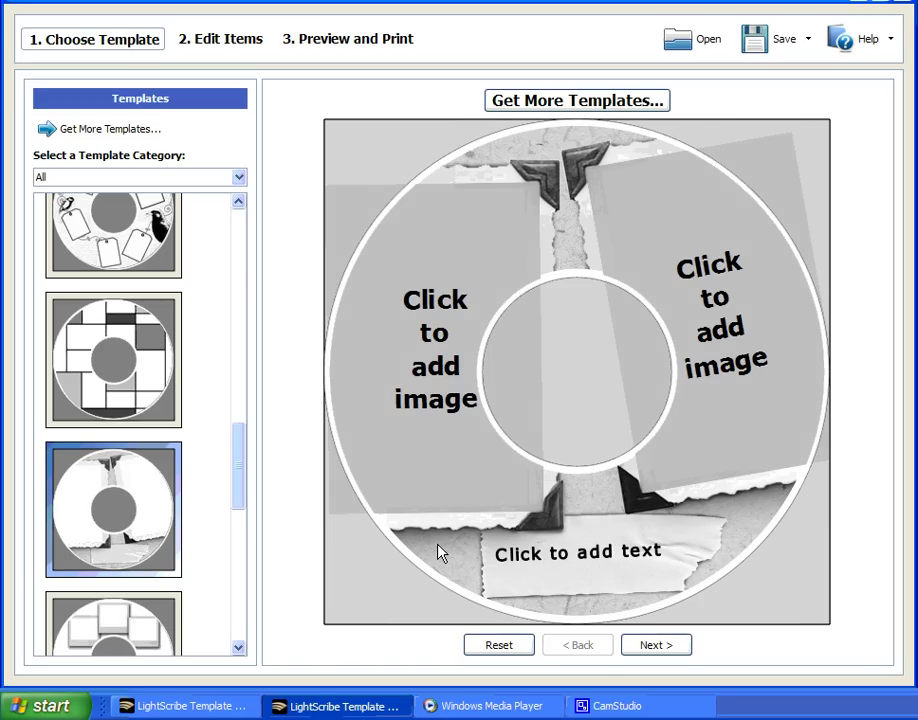
# - Load LS_1.jpg into the left image frame using Thumbnails view, then fit it to the frame
pyautogui.click(441, 349)
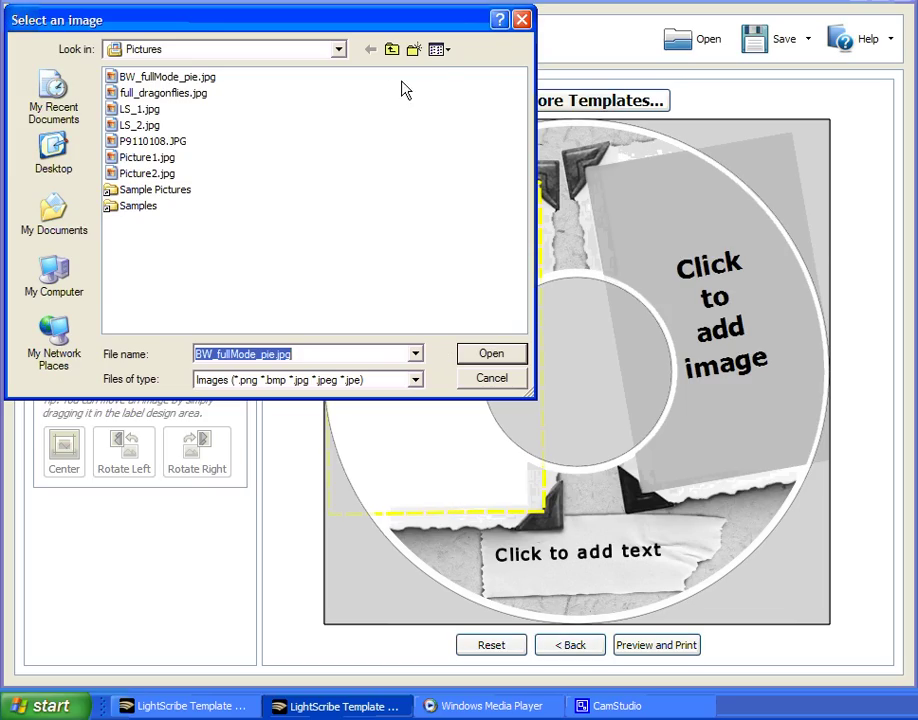
pyautogui.click(440, 49)
pyautogui.click(466, 71)
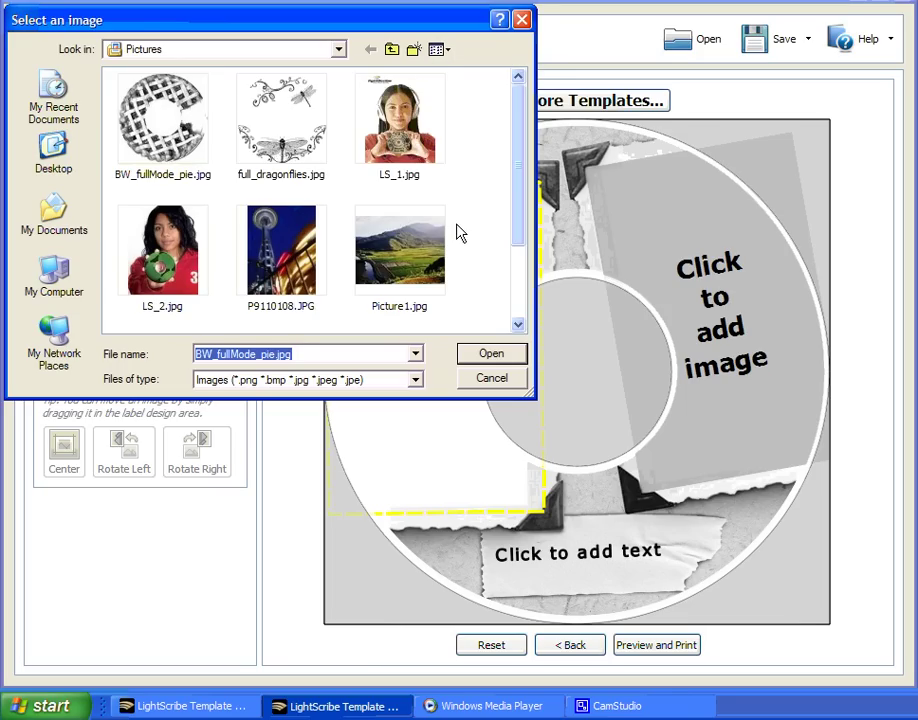
pyautogui.click(400, 140)
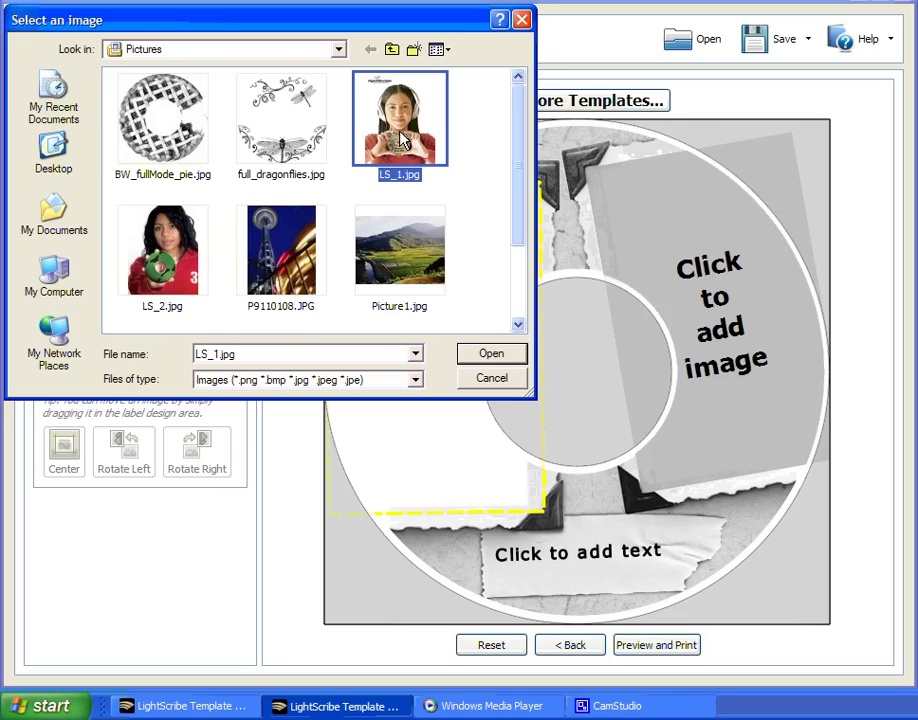
pyautogui.click(490, 358)
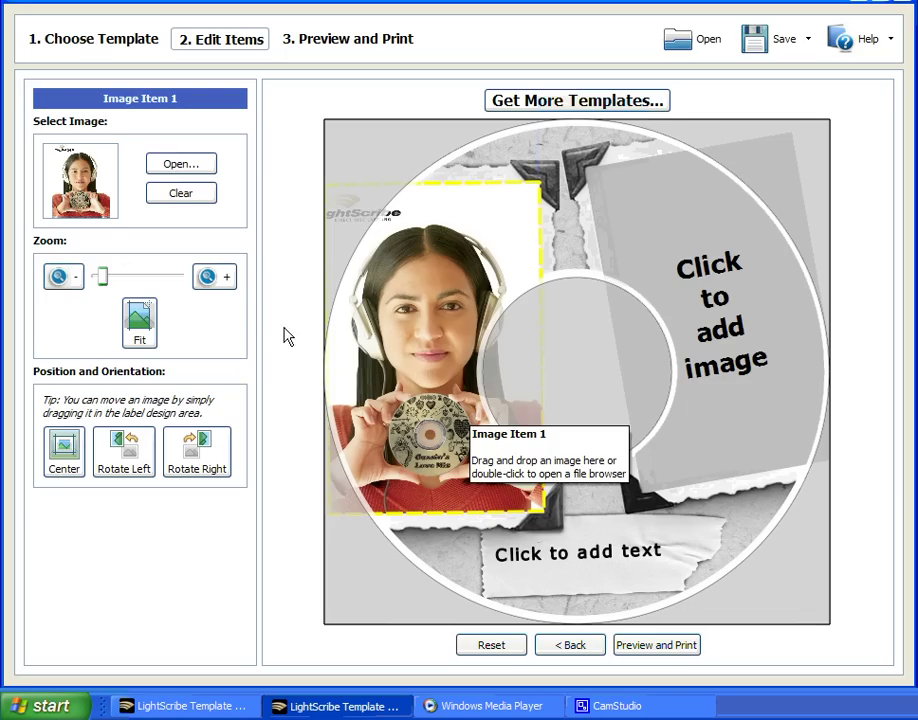
pyautogui.click(205, 281)
pyautogui.moveTo(429, 425)
pyautogui.mouseDown()
pyautogui.moveTo(430, 367)
pyautogui.moveTo(379, 338)
pyautogui.moveTo(451, 334)
pyautogui.moveTo(436, 355)
pyautogui.mouseUp()
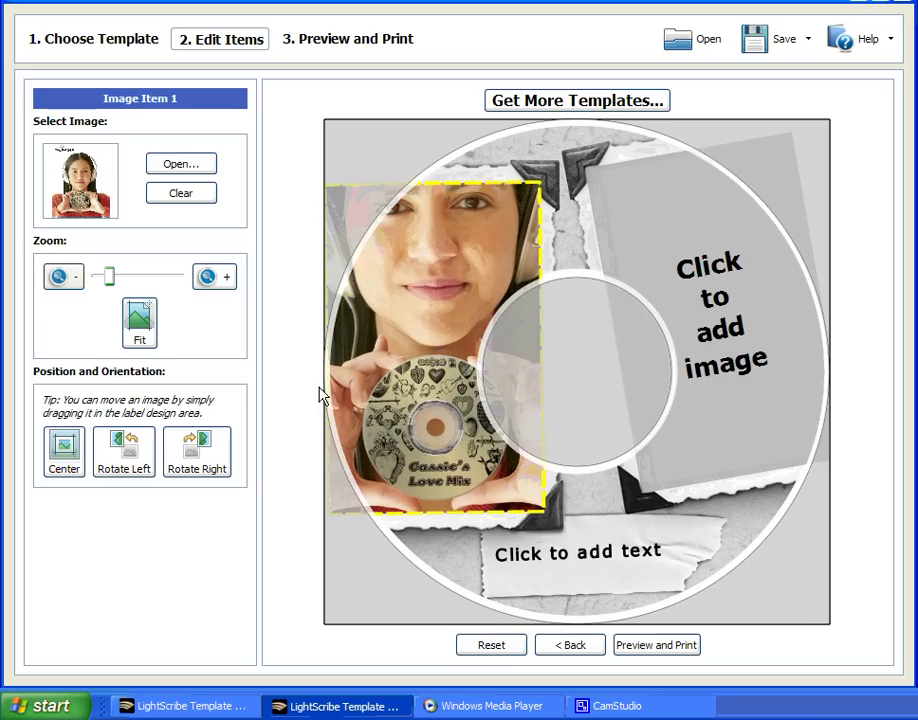
pyautogui.click(139, 330)
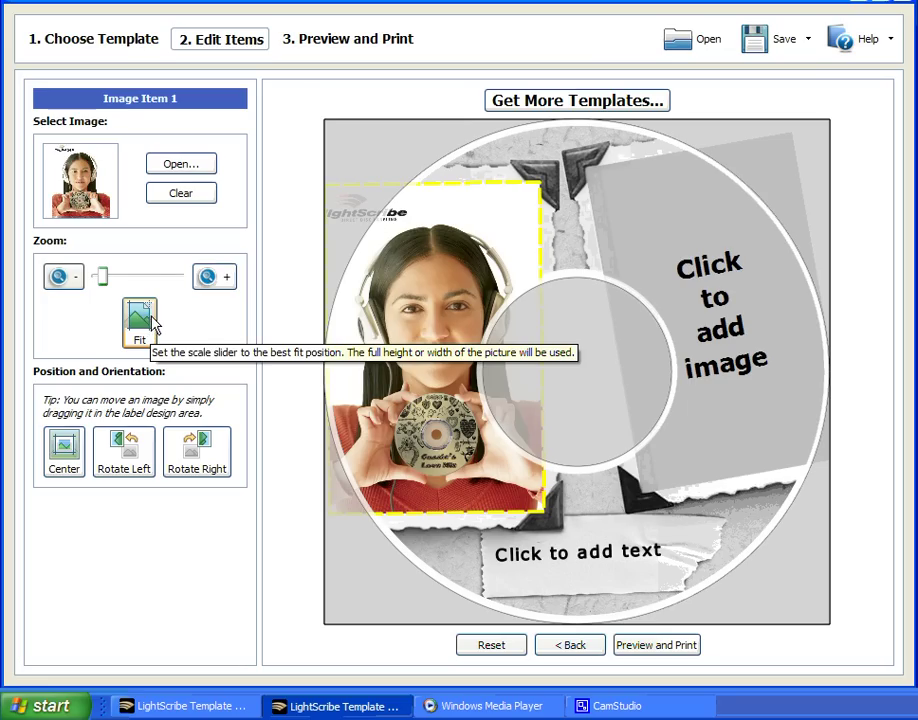
# - Load LS_2.jpg into the right image frame using Thumbnails view
pyautogui.doubleClick(719, 324)
pyautogui.click(441, 52)
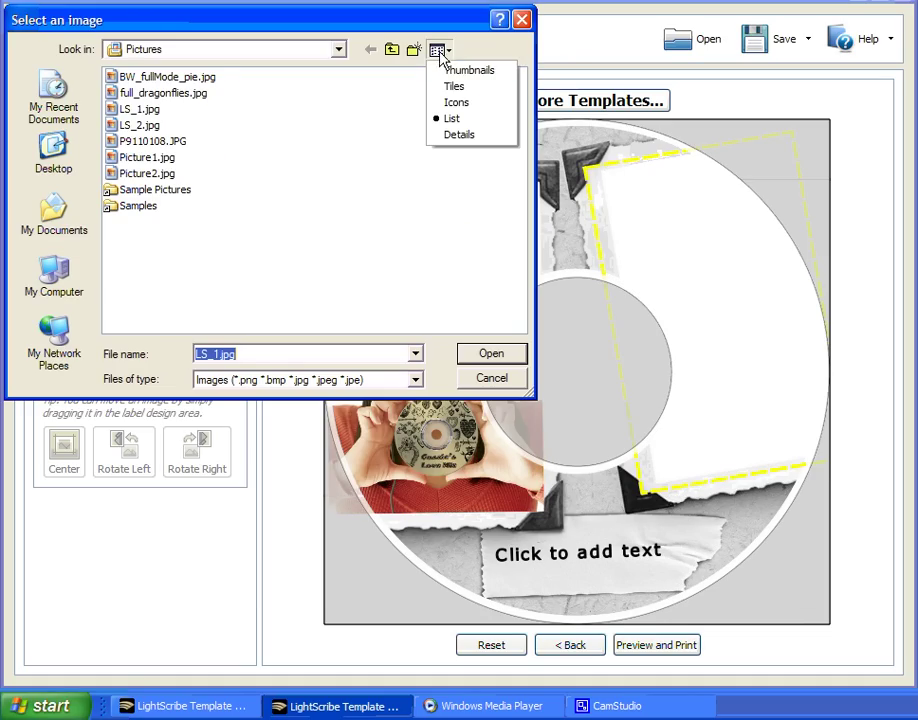
pyautogui.click(460, 71)
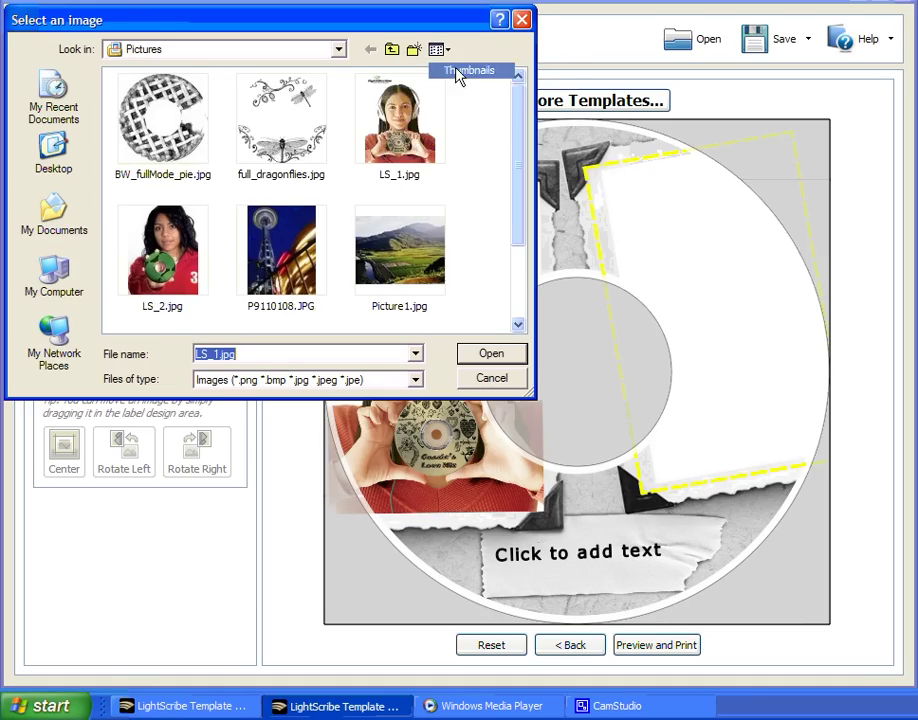
pyautogui.doubleClick(170, 258)
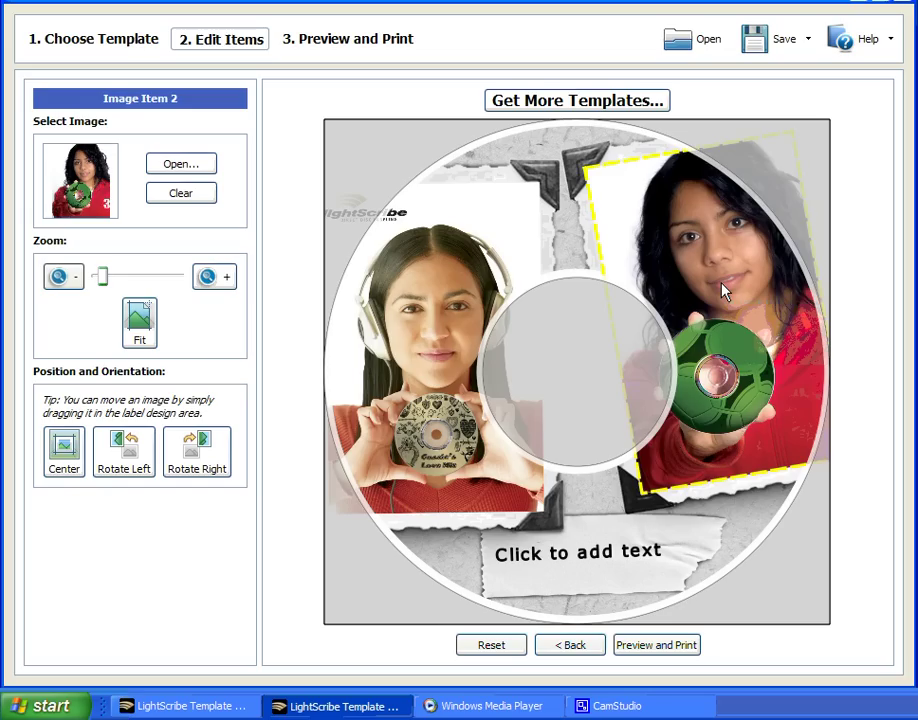
# - Zoom and reposition the green-disc photo within the right frame
pyautogui.scroll(1, 725, 290)
pyautogui.scroll(1, 725, 290)
pyautogui.scroll(1, 725, 290)
pyautogui.scroll(1, 725, 290)
pyautogui.scroll(-1, 725, 290)
pyautogui.scroll(-1, 725, 290)
pyautogui.scroll(-1, 725, 290)
pyautogui.scroll(-1, 725, 290)
pyautogui.moveTo(725, 290); pyautogui.dragTo(745, 330)
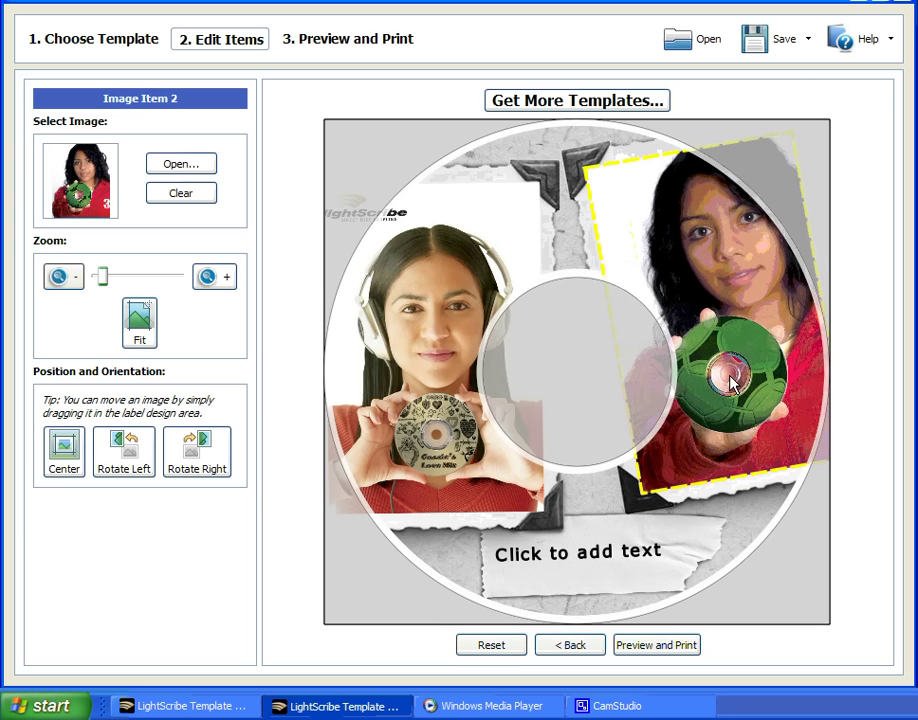
pyautogui.scroll(2, 730, 380)
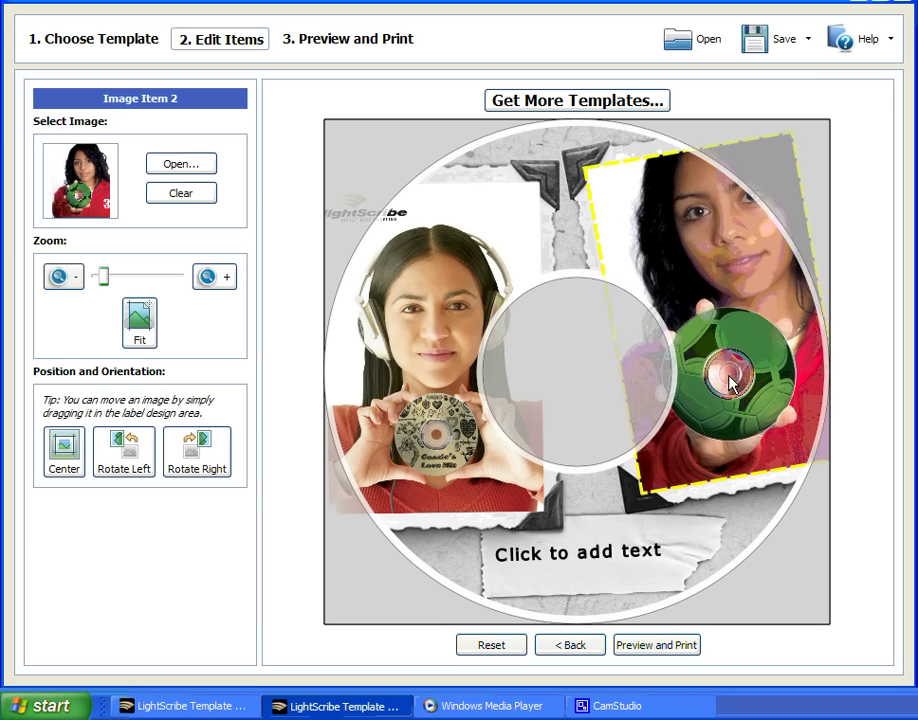
pyautogui.scroll(-1, 730, 380)
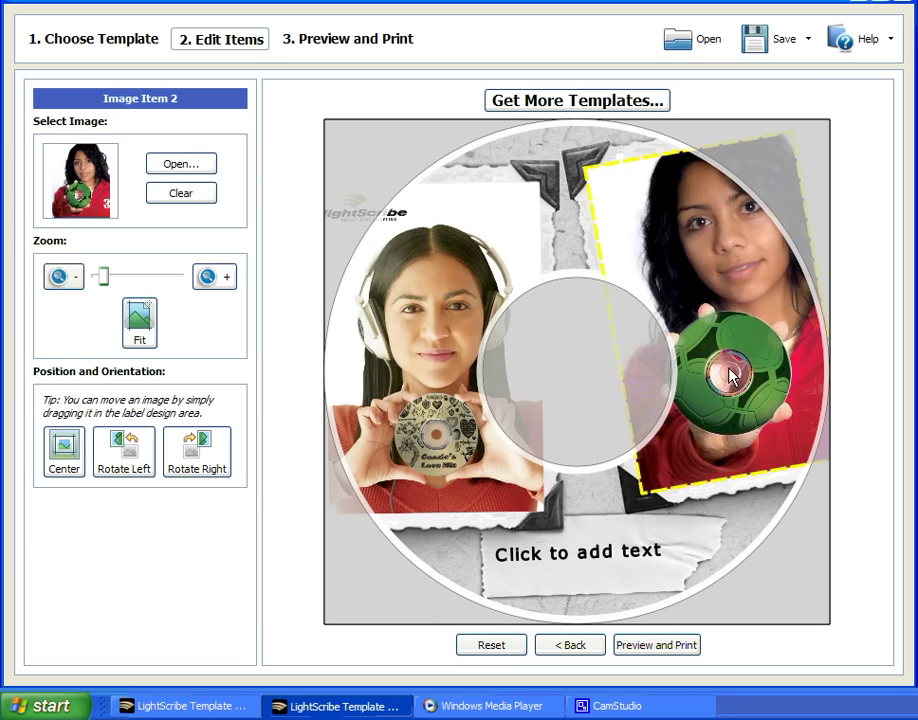
pyautogui.scroll(-1, 730, 375)
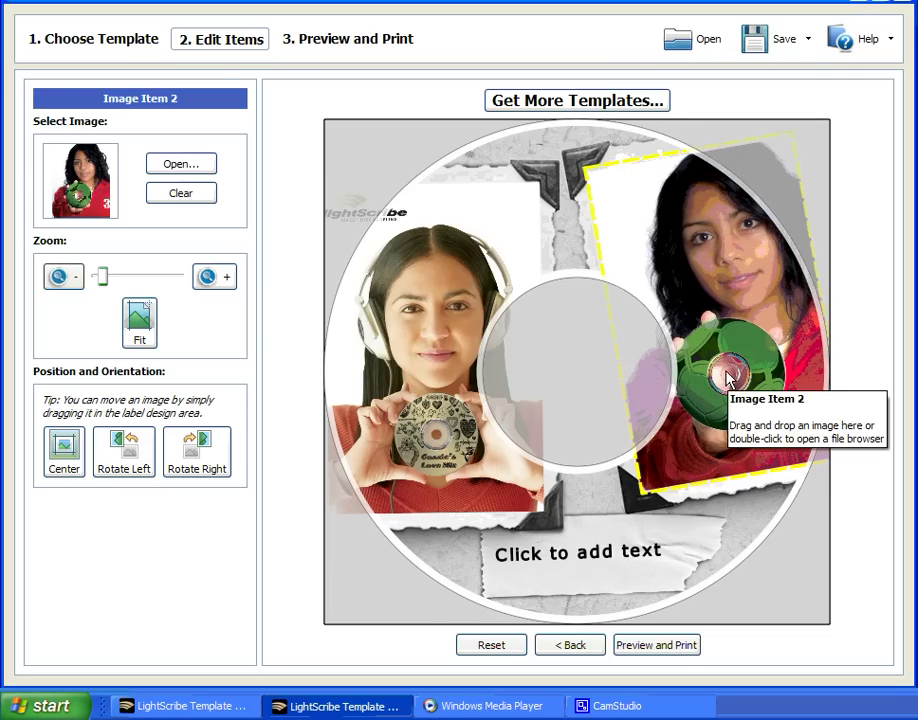
# - Enter 'LightScribe' and 'Portraits' on two lines in the text strip
pyautogui.click(545, 560)
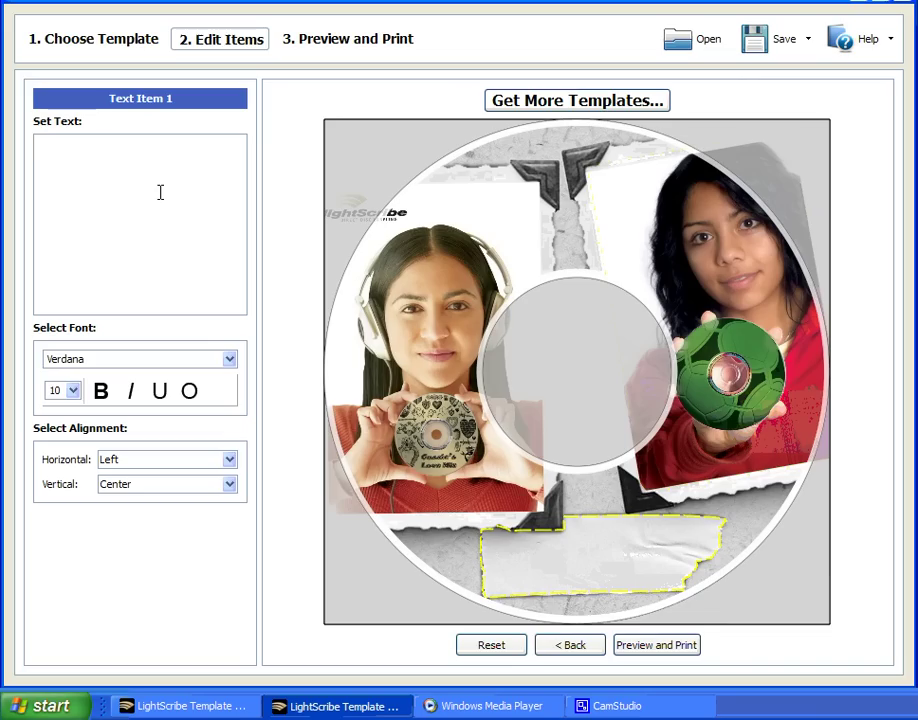
pyautogui.write('LightScribe')
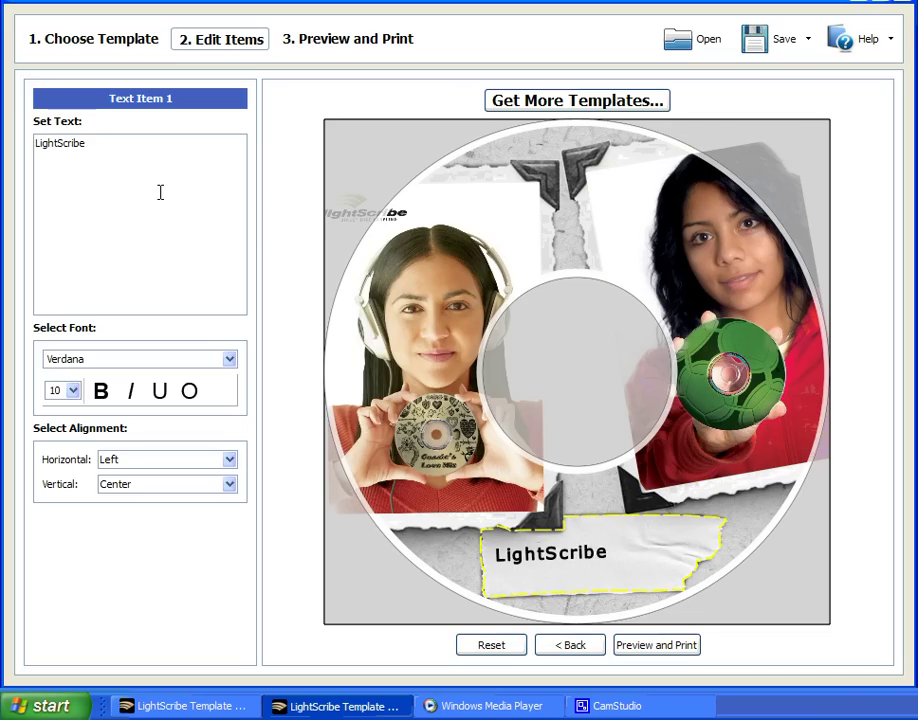
pyautogui.press('Return')
pyautogui.write('Portraits')
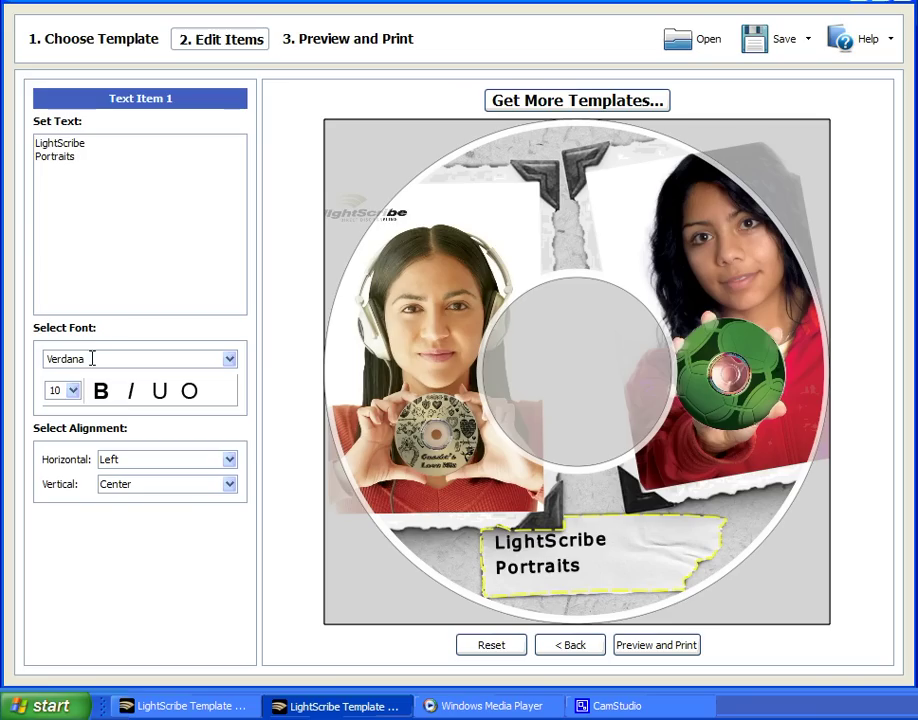
# - Try label fonts, including TRENDY, settling on the Script font
pyautogui.click(229, 359)
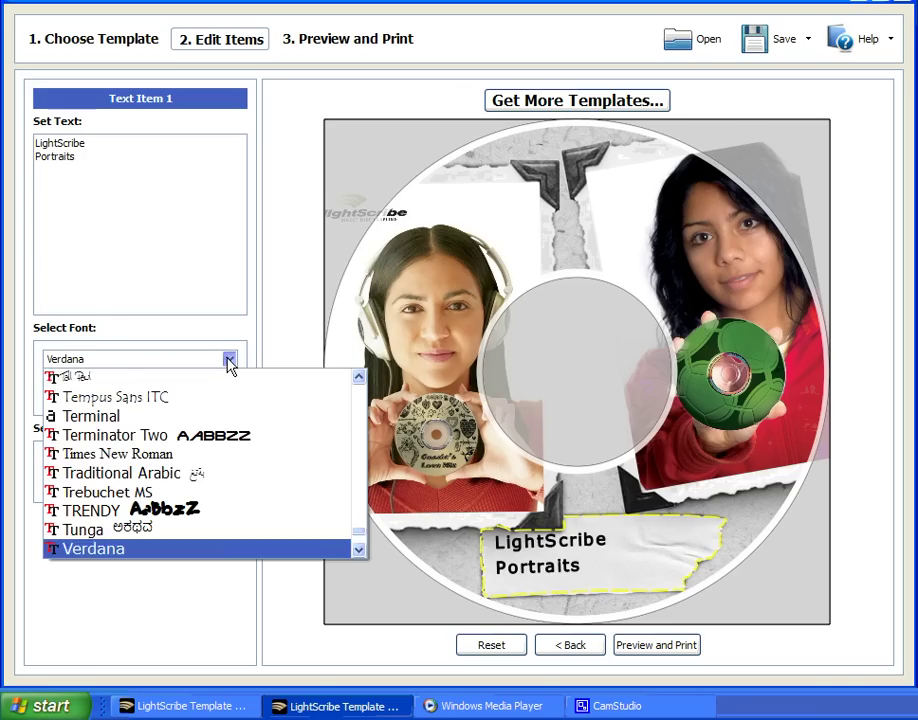
pyautogui.click(123, 510)
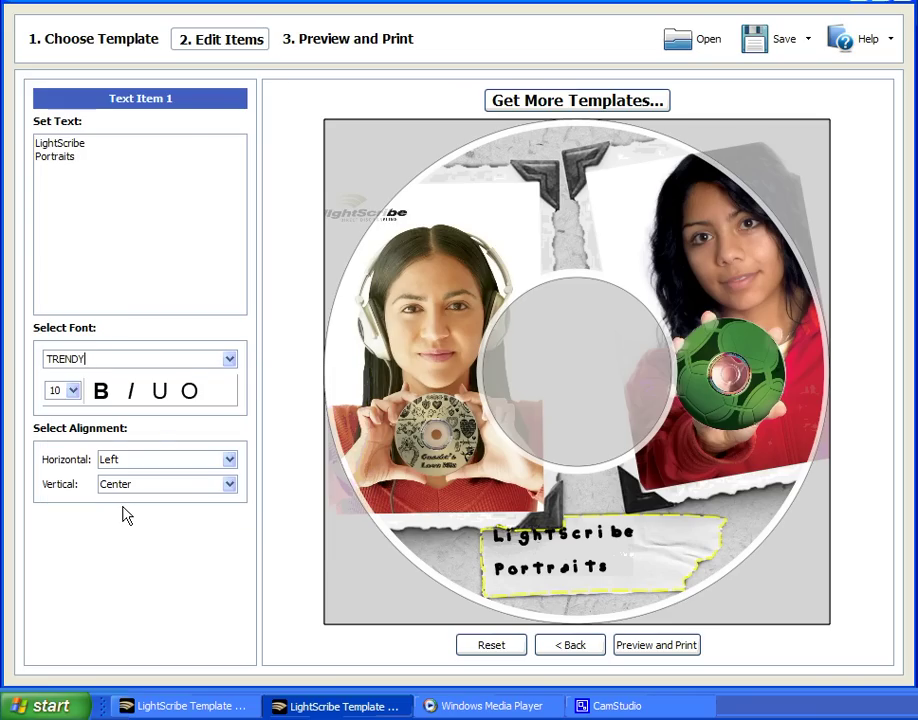
pyautogui.click(92, 357)
pyautogui.scroll(1, 93, 358)
pyautogui.scroll(2, 93, 358)
pyautogui.scroll(1, 93, 358)
pyautogui.scroll(1, 93, 358)
pyautogui.scroll(1, 93, 358)
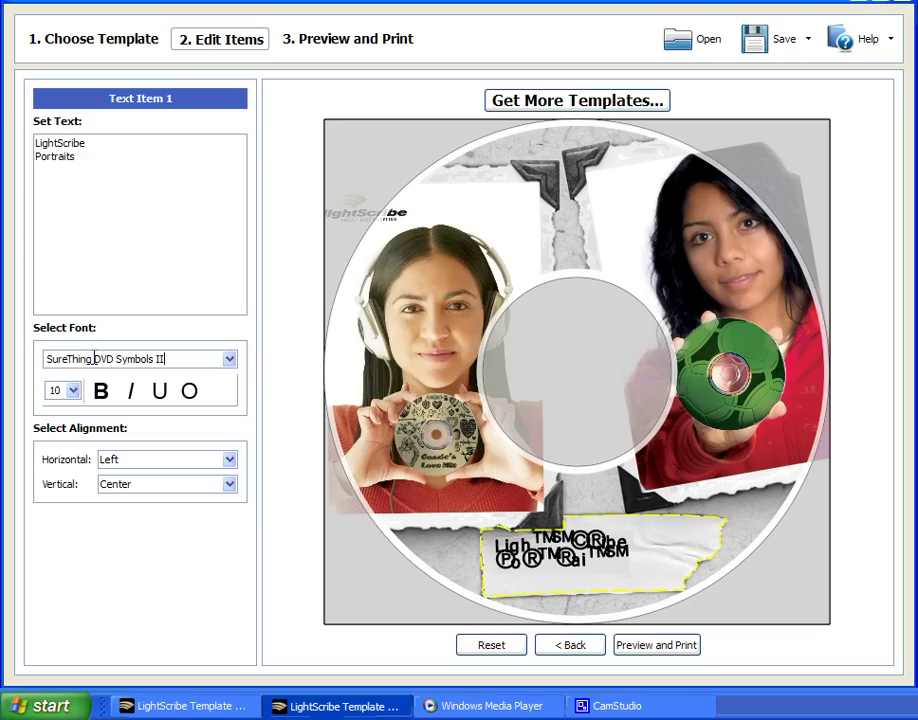
pyautogui.scroll(1, 93, 358)
pyautogui.scroll(1, 93, 358)
pyautogui.scroll(1, 93, 358)
pyautogui.scroll(1, 93, 358)
pyautogui.scroll(1, 93, 358)
pyautogui.scroll(1, 93, 358)
pyautogui.scroll(1, 93, 358)
pyautogui.scroll(1, 93, 358)
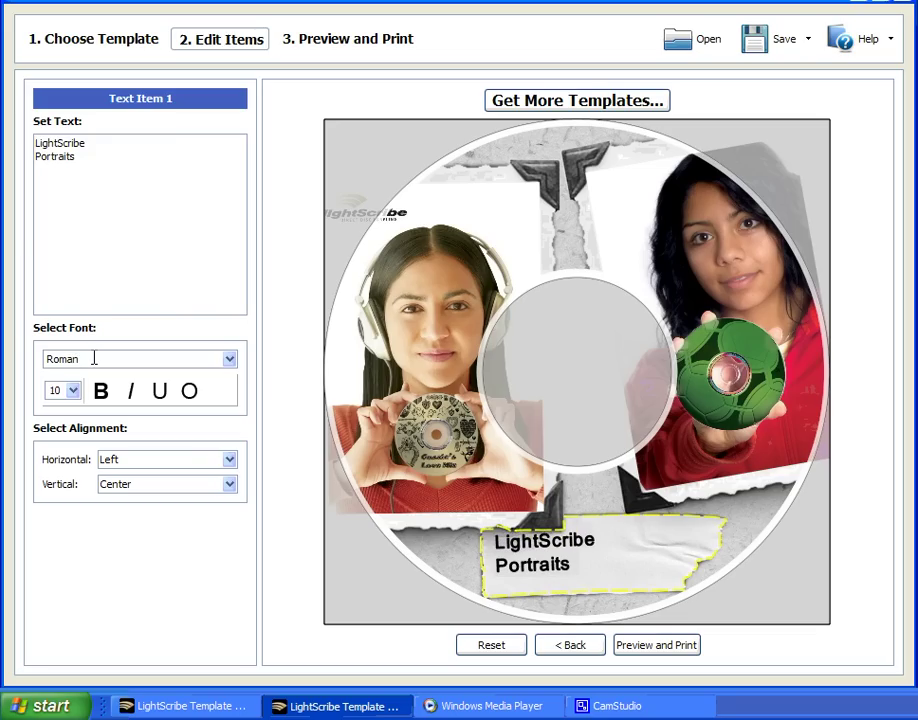
pyautogui.scroll(-1, 93, 358)
pyautogui.scroll(-1, 93, 358)
pyautogui.scroll(1, 93, 358)
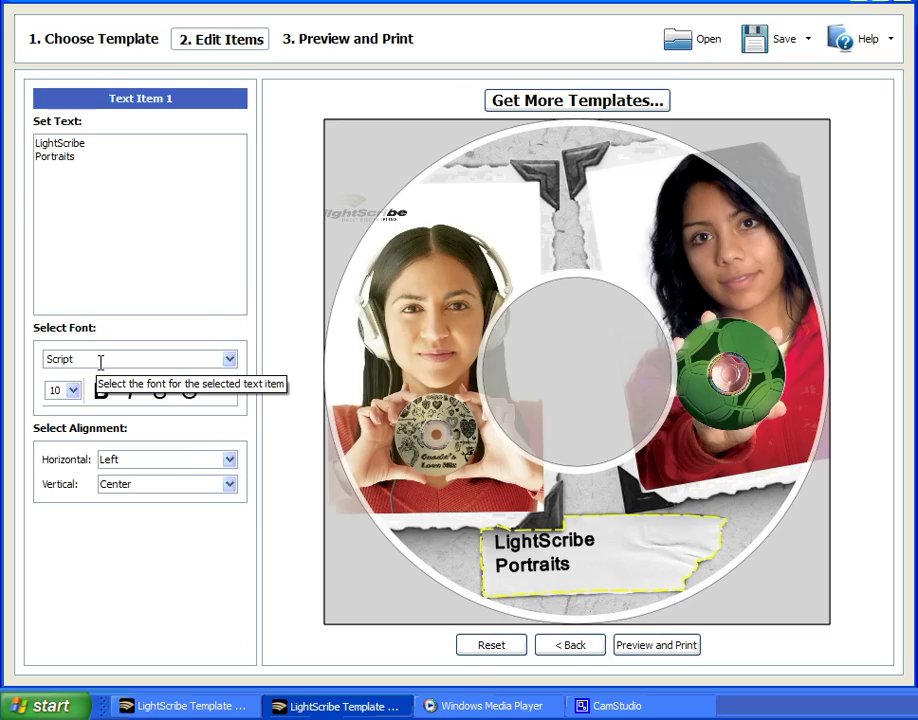
# - Switch the label to the happy-holidays torn-paper template and return to item editing
pyautogui.click(564, 645)
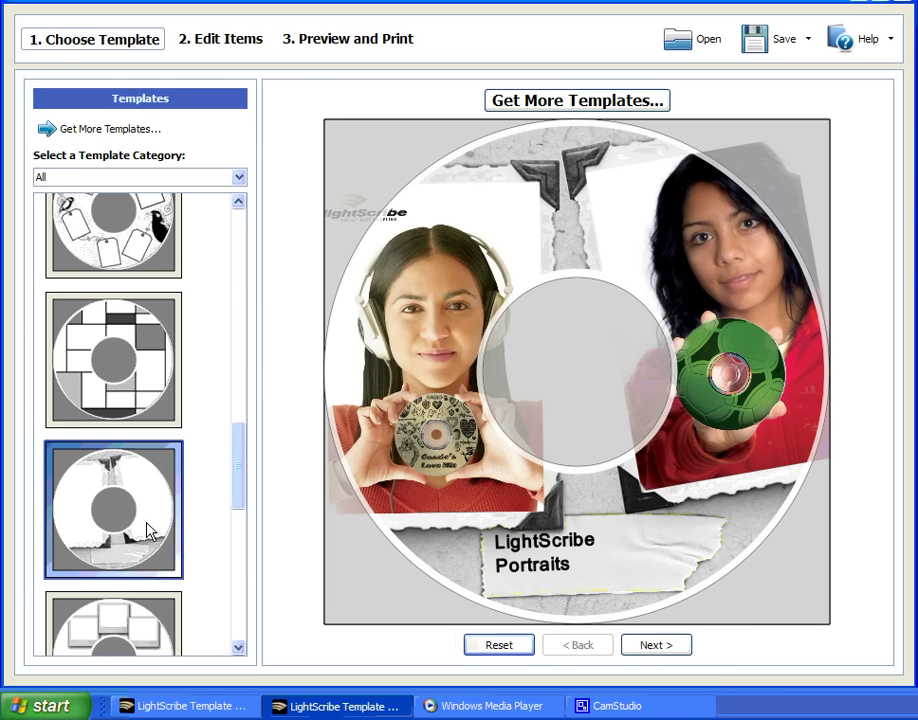
pyautogui.scroll(1, 151, 526)
pyautogui.scroll(1, 152, 530)
pyautogui.scroll(1, 151, 530)
pyautogui.scroll(1, 152, 530)
pyautogui.scroll(1, 153, 526)
pyautogui.scroll(1, 153, 526)
pyautogui.scroll(2, 152, 526)
pyautogui.scroll(2, 153, 524)
pyautogui.scroll(1, 152, 522)
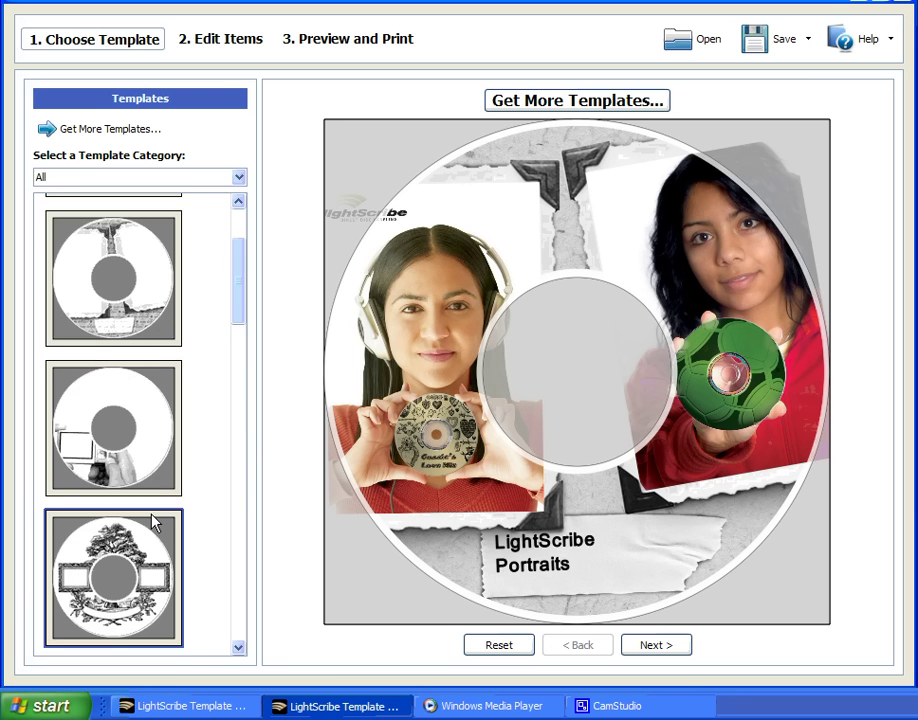
pyautogui.click(125, 306)
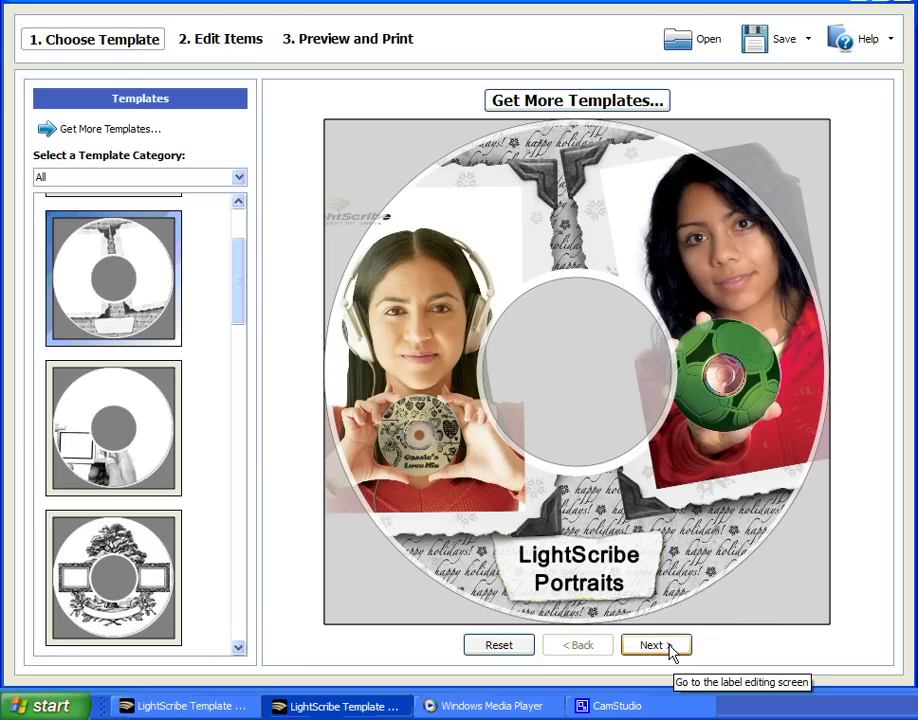
pyautogui.click(671, 648)
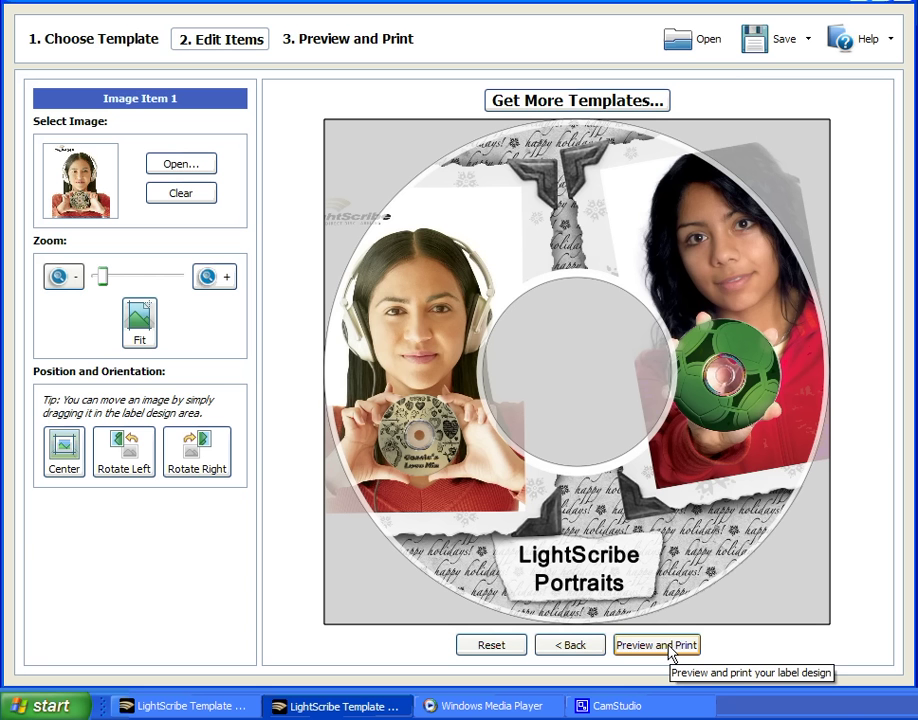
# - Preview the label on magenta, teal, orange and gold disc colours
pyautogui.click(670, 648)
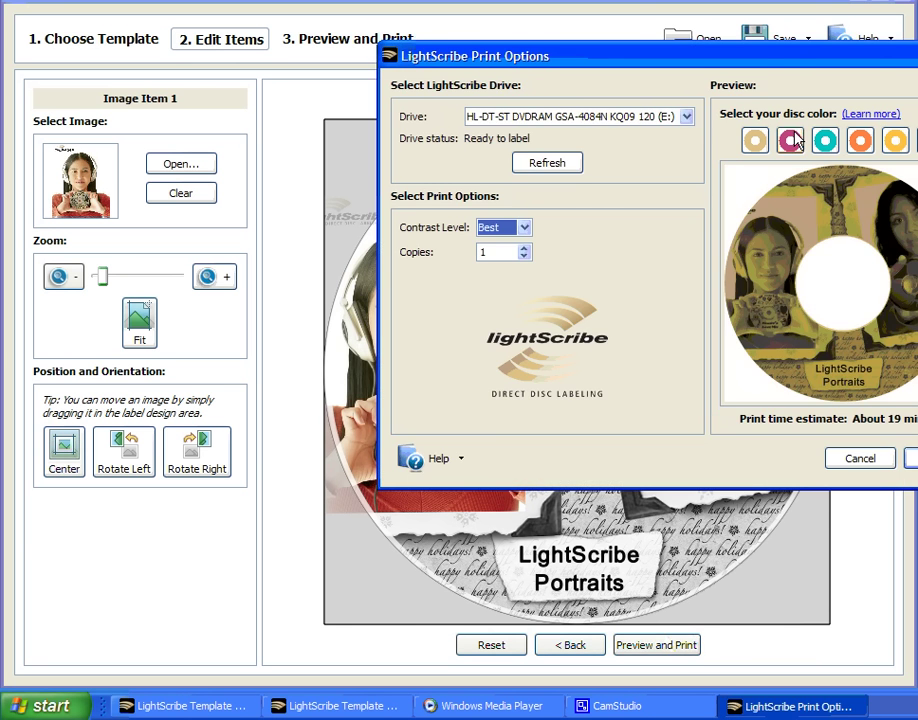
pyautogui.moveTo(797, 57)
pyautogui.mouseDown()
pyautogui.moveTo(672, 66)
pyautogui.moveTo(574, 117)
pyautogui.moveTo(575, 128)
pyautogui.mouseUp()
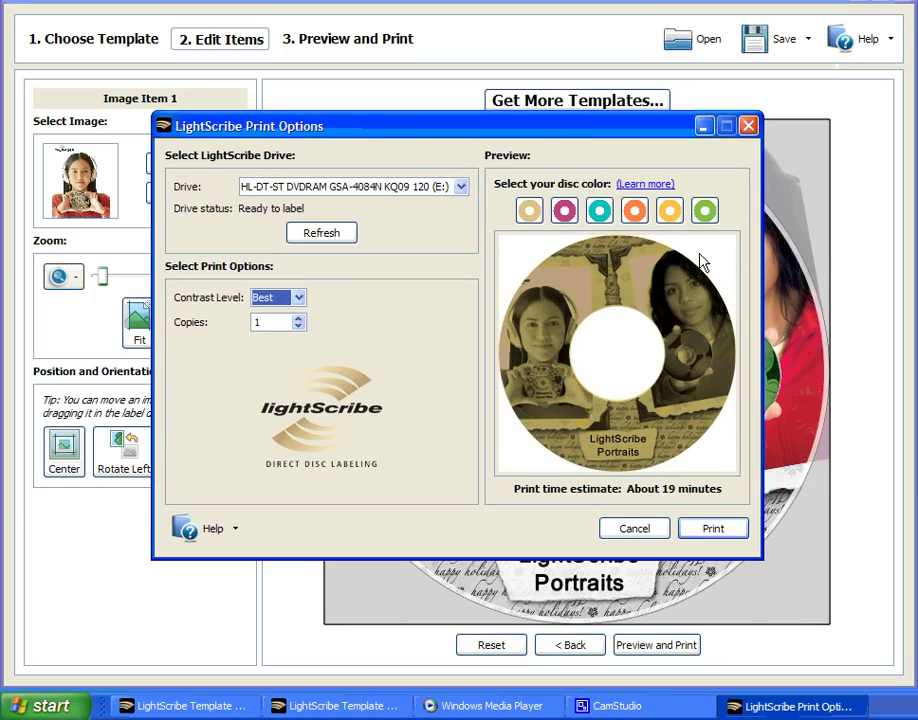
pyautogui.click(565, 211)
pyautogui.click(599, 211)
pyautogui.click(633, 214)
pyautogui.click(532, 213)
# - Select the DVDRAM labelling drive, then cancel the print options without printing
pyautogui.click(457, 190)
pyautogui.click(458, 203)
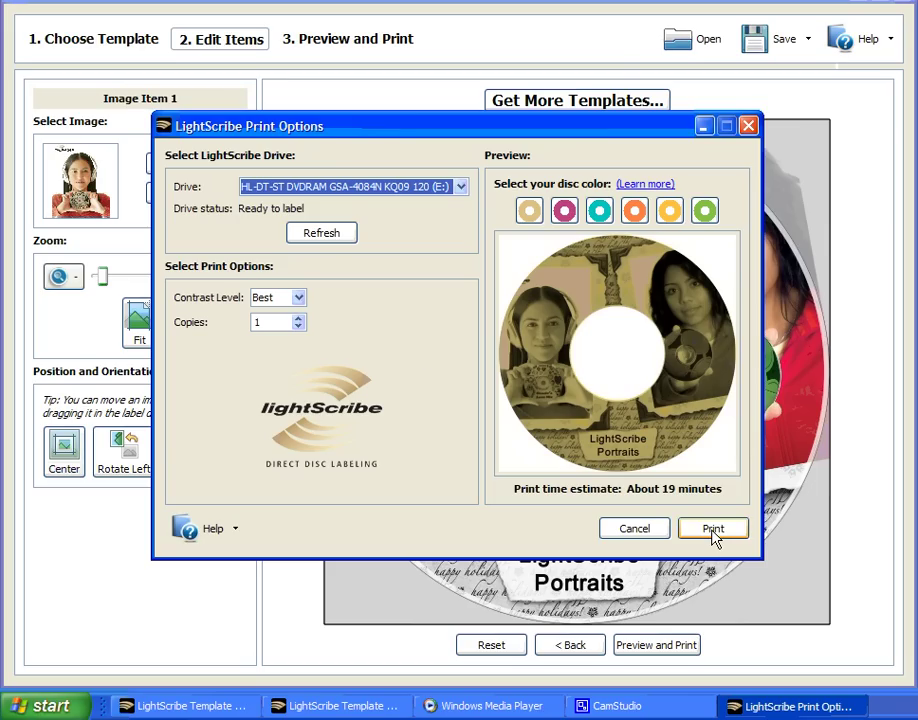
pyautogui.click(640, 531)
# - Choose the plain white ring template and reset it to clear all text and images
pyautogui.click(575, 646)
pyautogui.moveTo(238, 258); pyautogui.dragTo(215, 415)
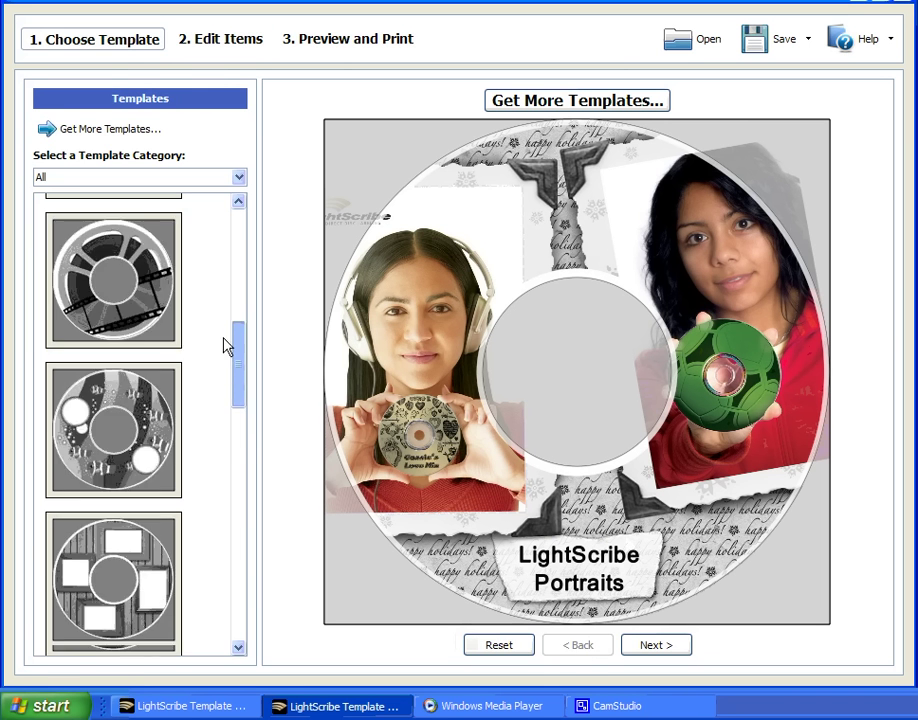
pyautogui.scroll(-3, 213, 415)
pyautogui.scroll(-1, 203, 438)
pyautogui.scroll(-2, 203, 447)
pyautogui.scroll(-3, 205, 469)
pyautogui.scroll(-3, 206, 505)
pyautogui.scroll(-2, 209, 530)
pyautogui.scroll(-1, 212, 546)
pyautogui.scroll(-1, 211, 558)
pyautogui.scroll(-1, 213, 565)
pyautogui.click(119, 461)
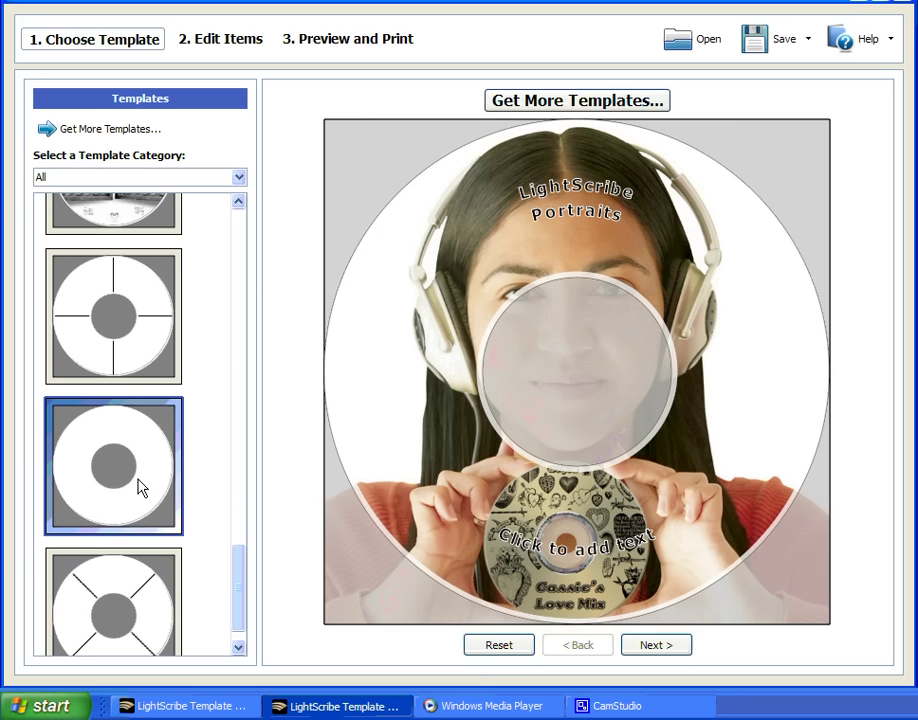
pyautogui.click(497, 645)
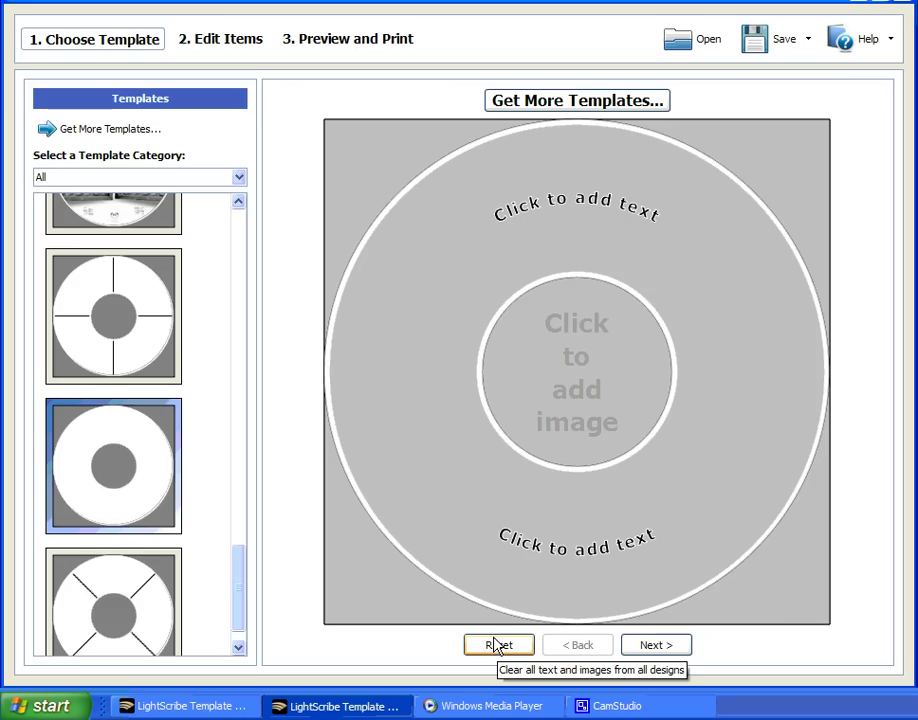
# - Fill the disc image area with BW_fullMode_pie.jpg, browsing in Thumbnails view
pyautogui.doubleClick(573, 366)
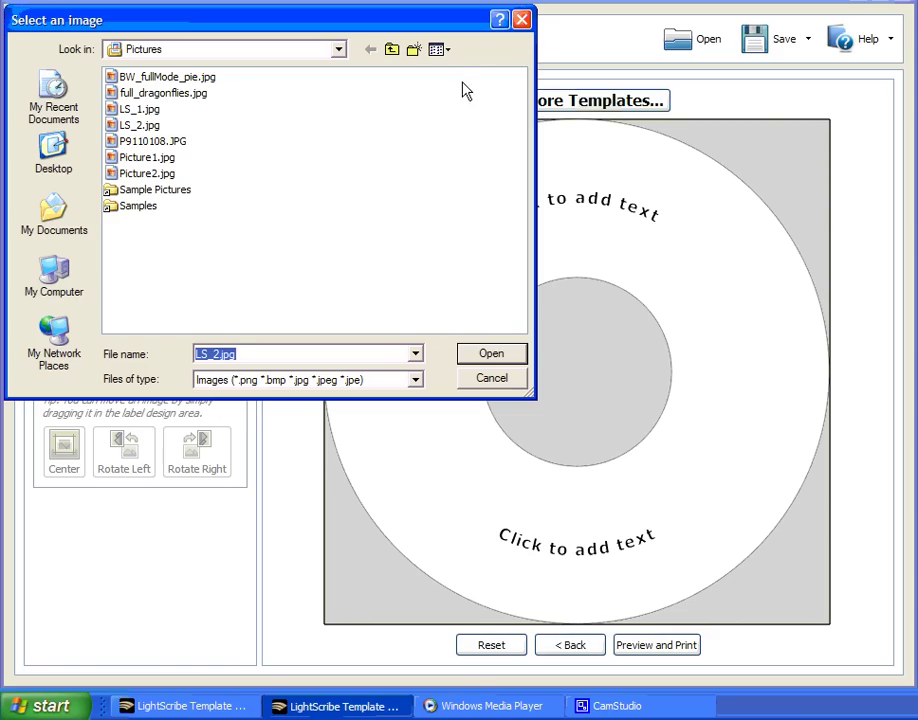
pyautogui.click(444, 52)
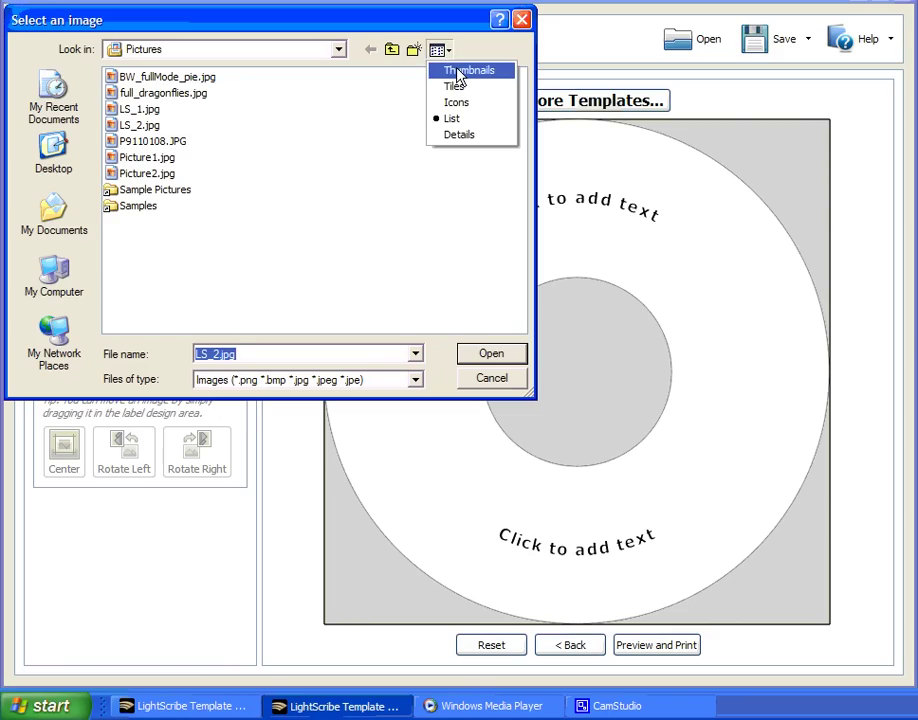
pyautogui.click(460, 71)
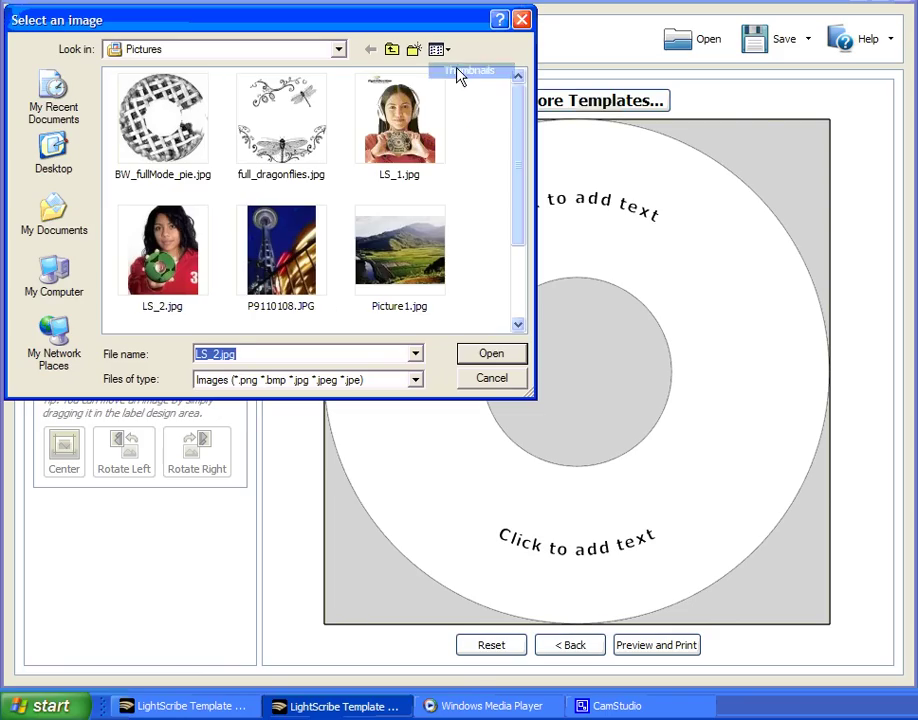
pyautogui.doubleClick(166, 129)
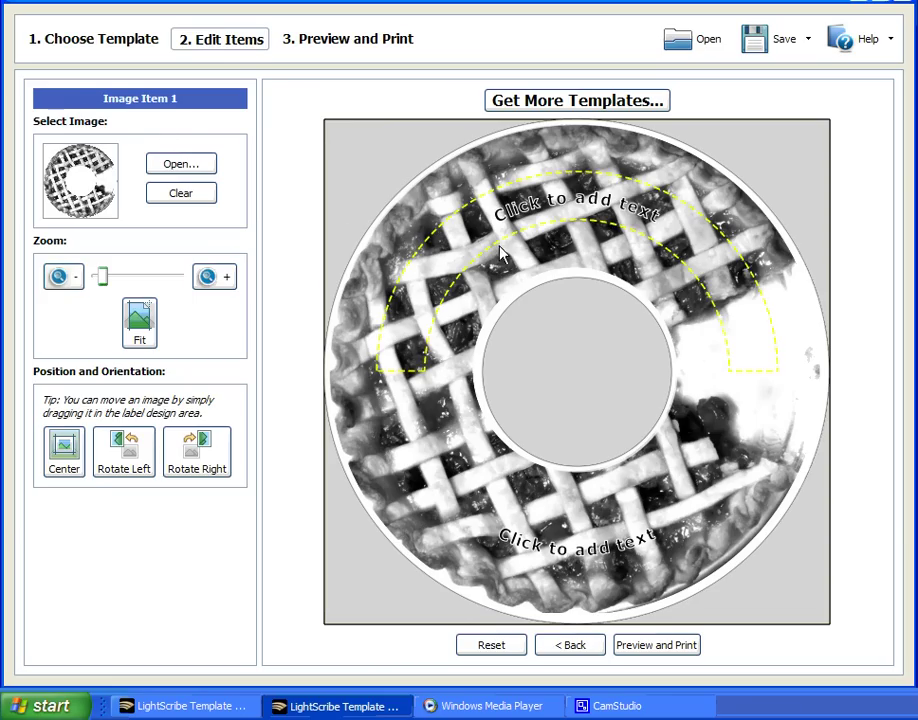
# - Enter 'Pie Recipes' in the top text arc
pyautogui.click(539, 211)
pyautogui.click(195, 157)
pyautogui.write('Pie Recipes')
pyautogui.click(575, 543)
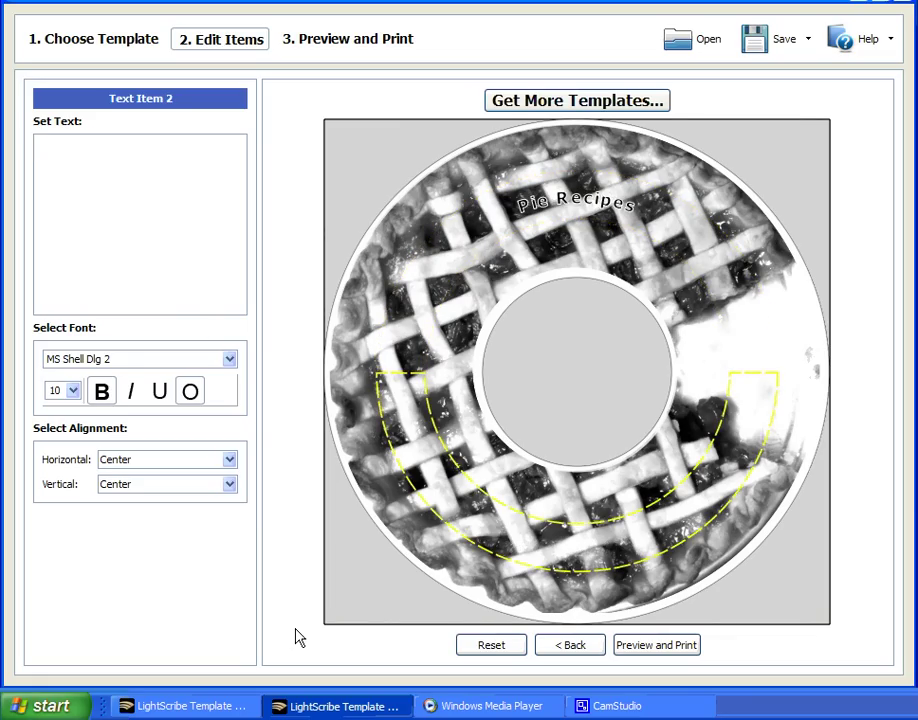